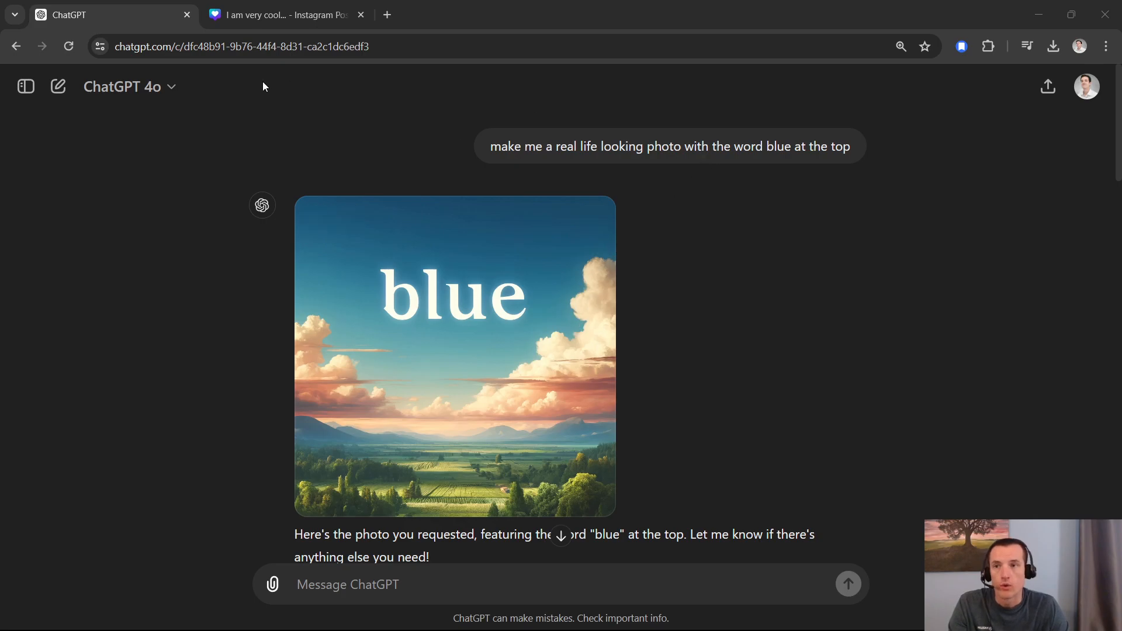
left_click_drag(498, 145, 807, 151)
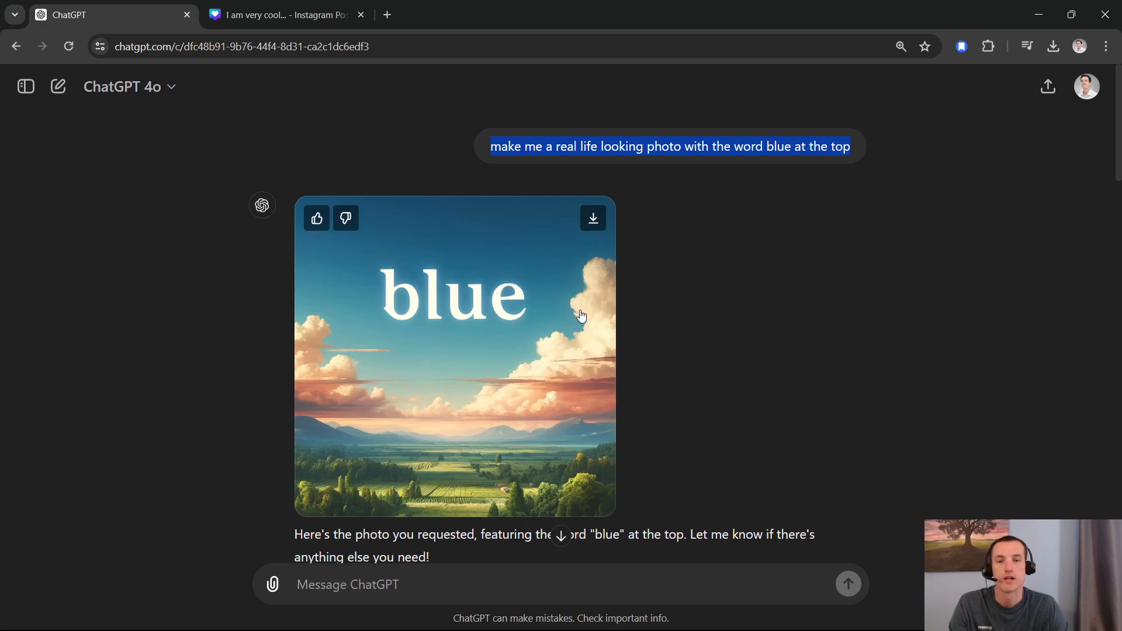
left_click(656, 164)
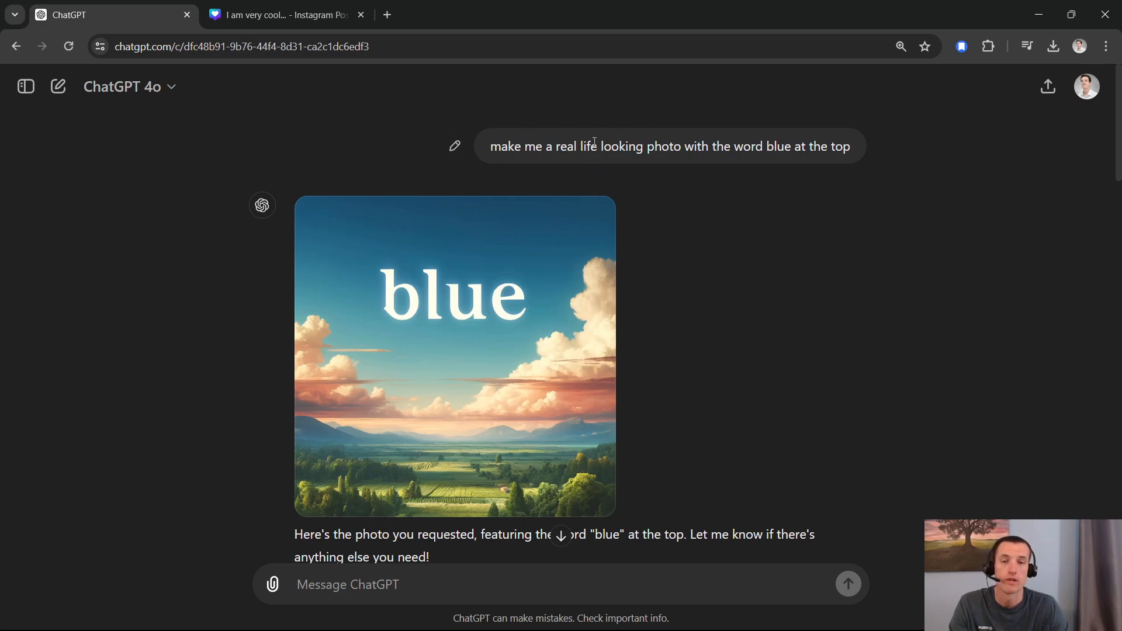
key("ctrl+Tab")
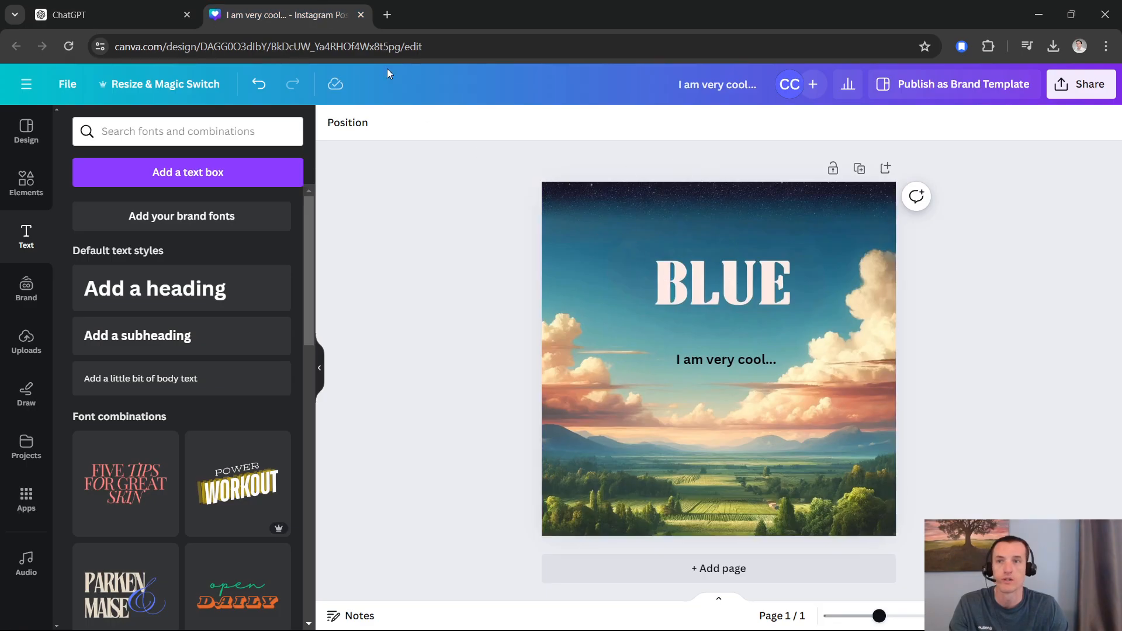
left_click(111, 14)
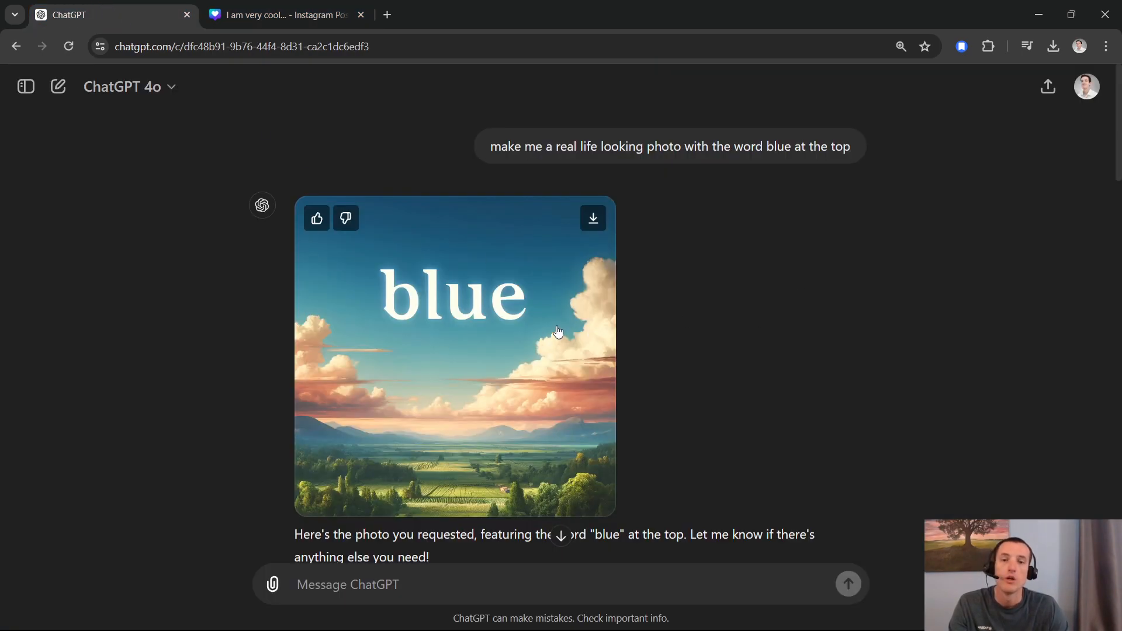
Step: Try selecting the area around the word "blue" in the first generated image for editing
mouse_move(531, 236)
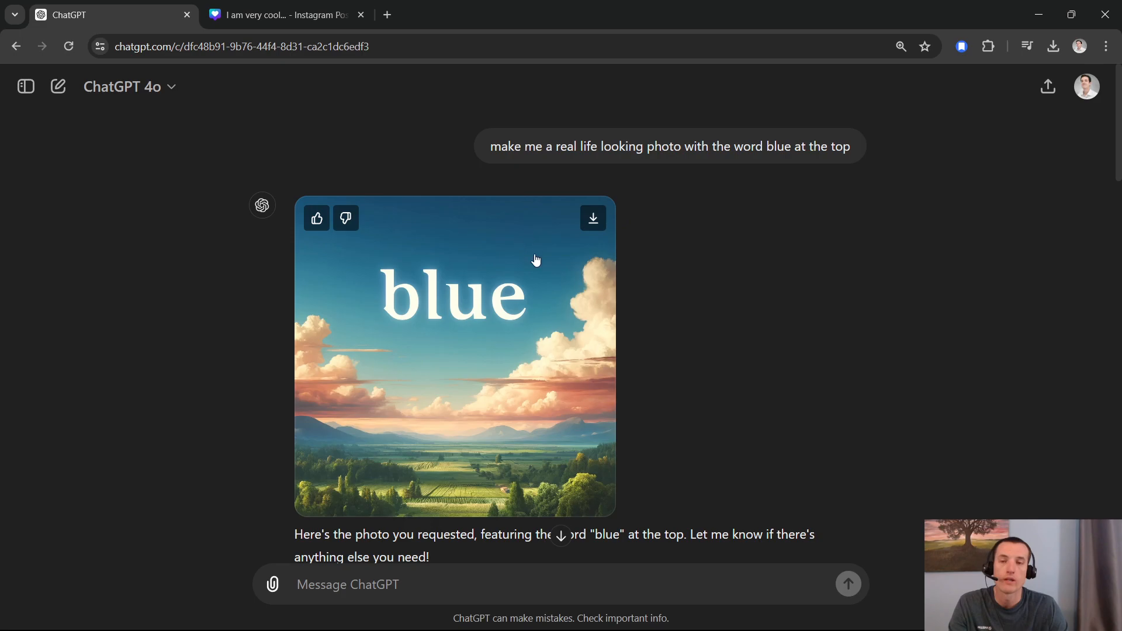
left_click(473, 257)
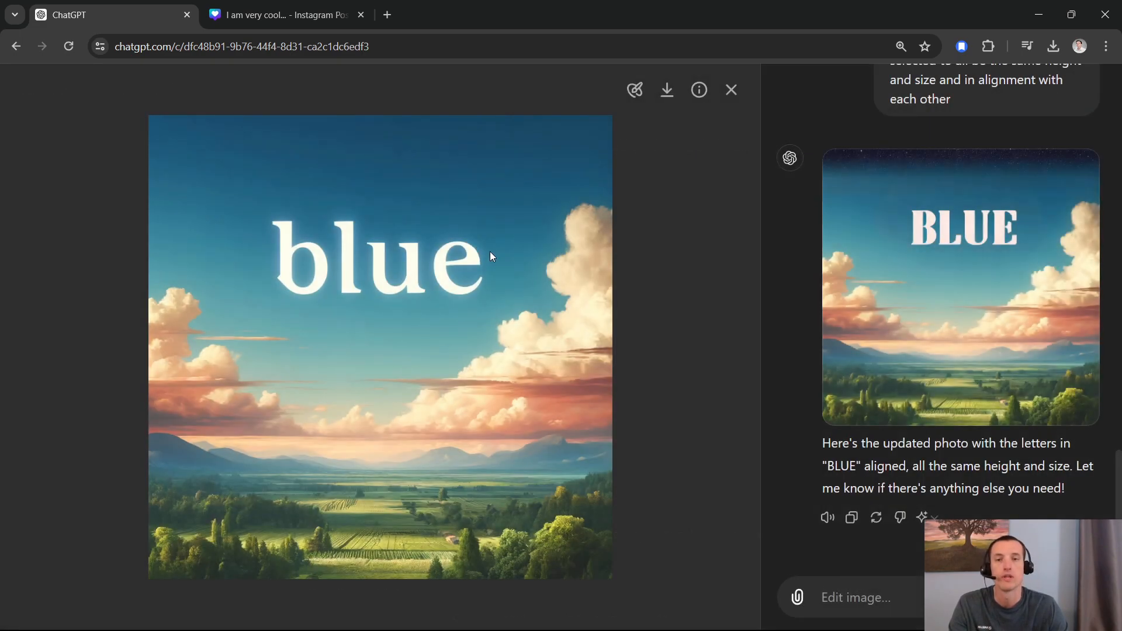
left_click(636, 92)
mouse_move(451, 205)
left_mouse_down()
mouse_move(293, 213)
mouse_move(271, 253)
mouse_move(308, 282)
mouse_move(417, 295)
mouse_move(483, 269)
mouse_move(441, 225)
mouse_move(313, 247)
mouse_move(435, 250)
left_mouse_up()
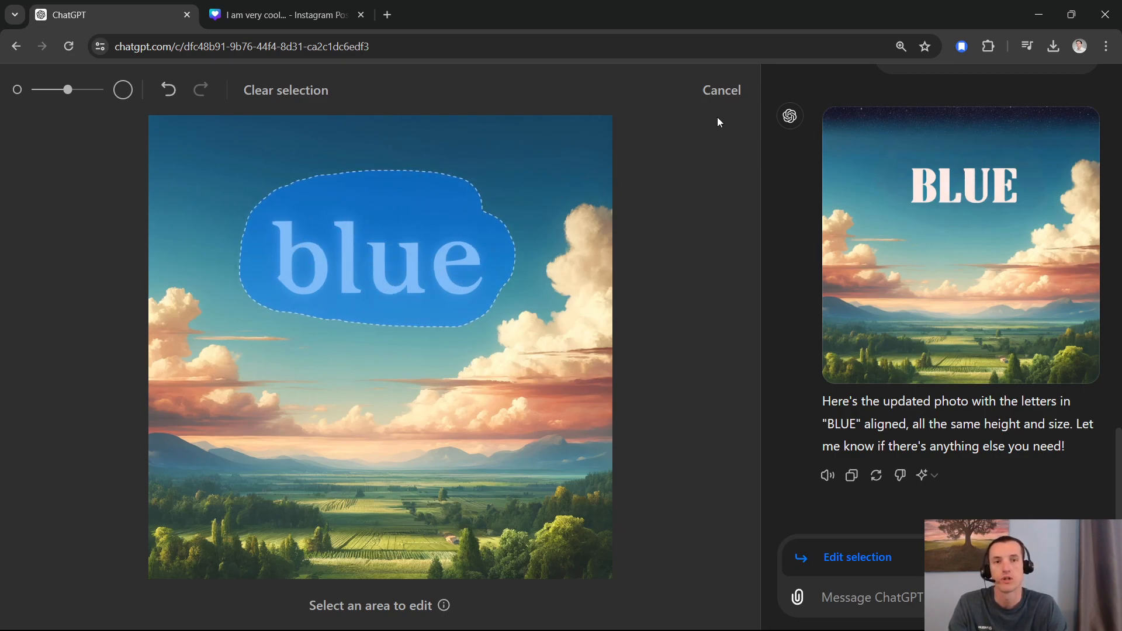
left_click(732, 90)
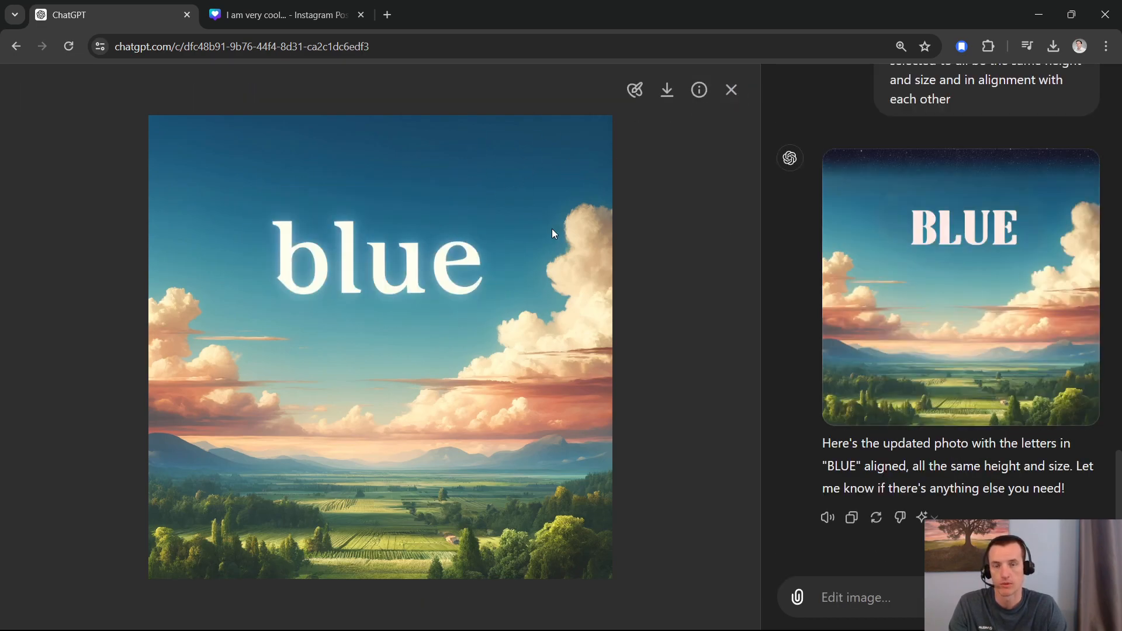
left_click(731, 93)
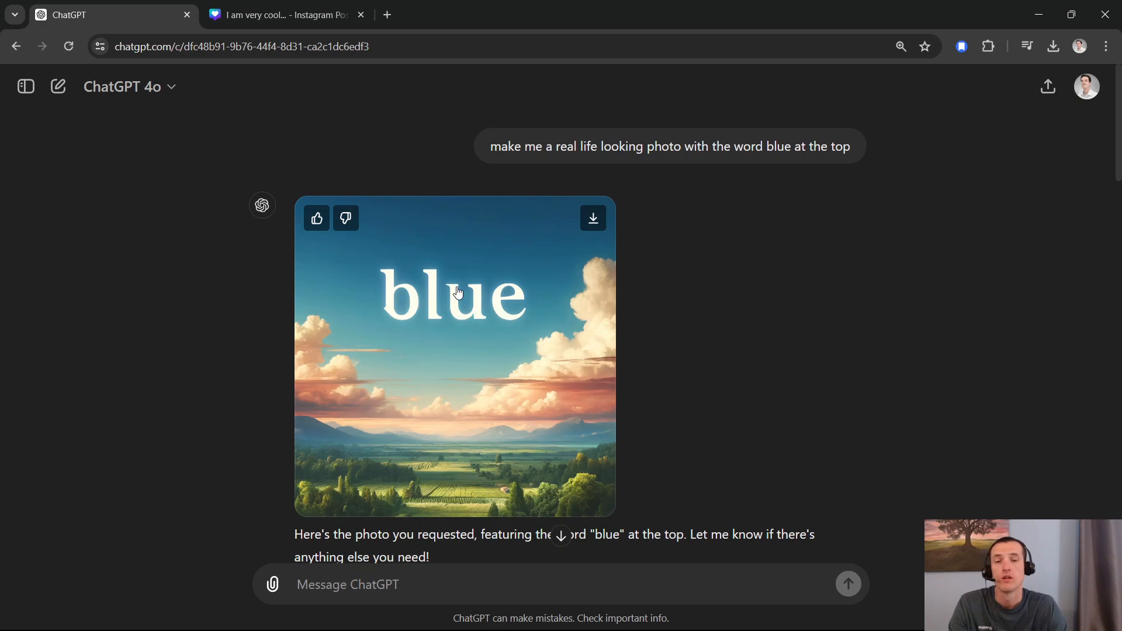
Step: Review the conversation's follow-up edit prompts for all-caps text and a starry sky, along with their resulting images
scroll(438, 357, "down", 3)
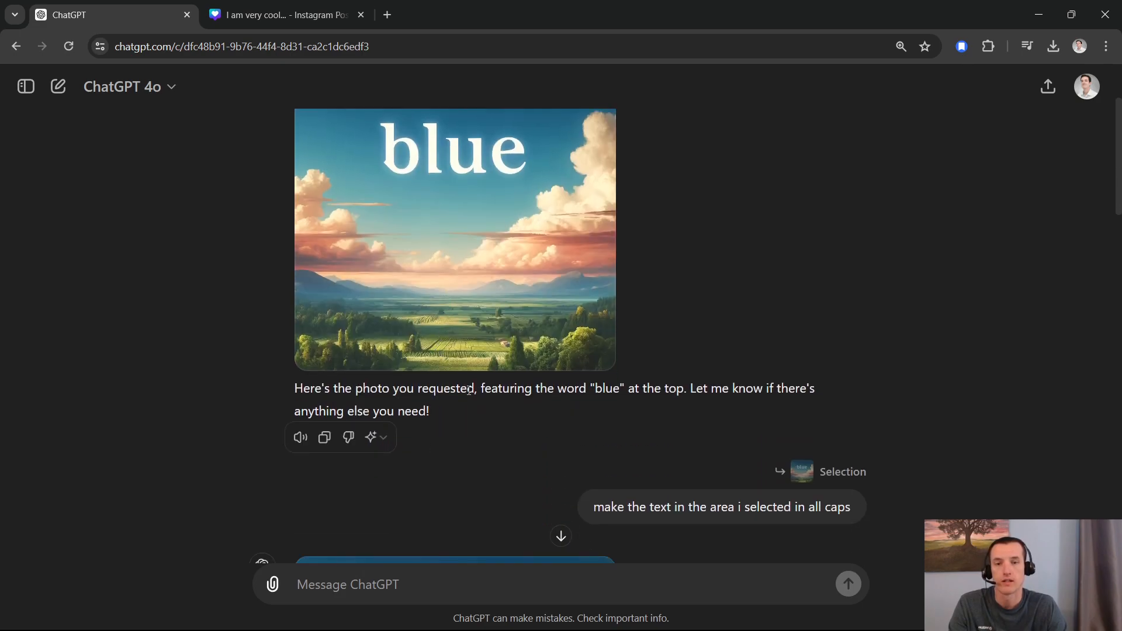
scroll(468, 391, "down", 5)
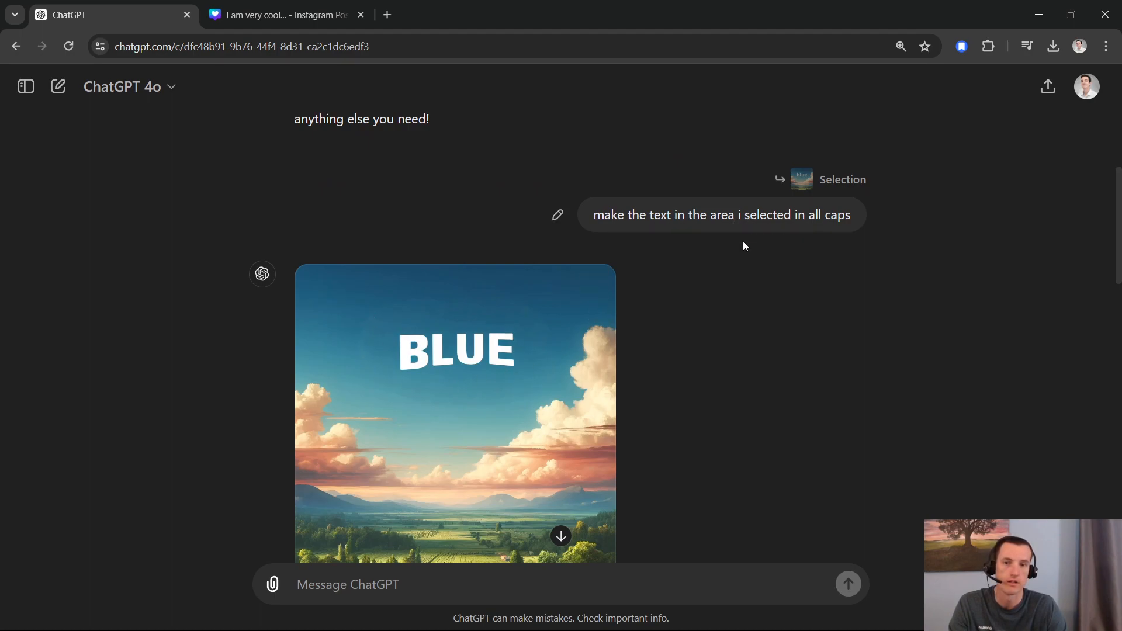
scroll(497, 345, "down", 1)
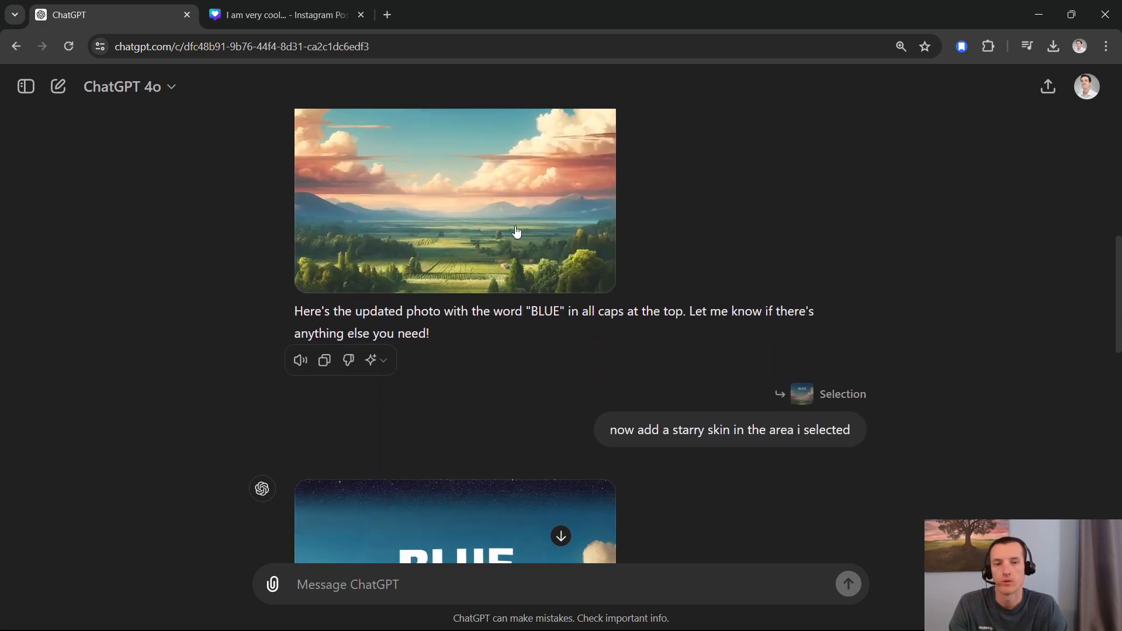
scroll(553, 288, "up", 3)
scroll(584, 263, "down", 5)
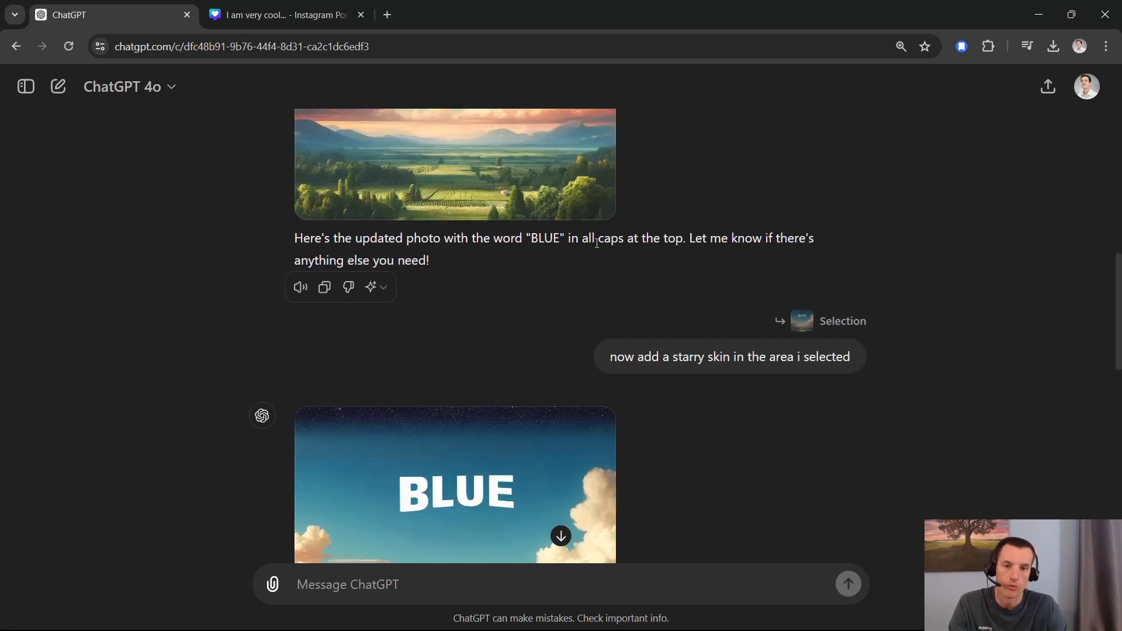
scroll(674, 303, "down", 3)
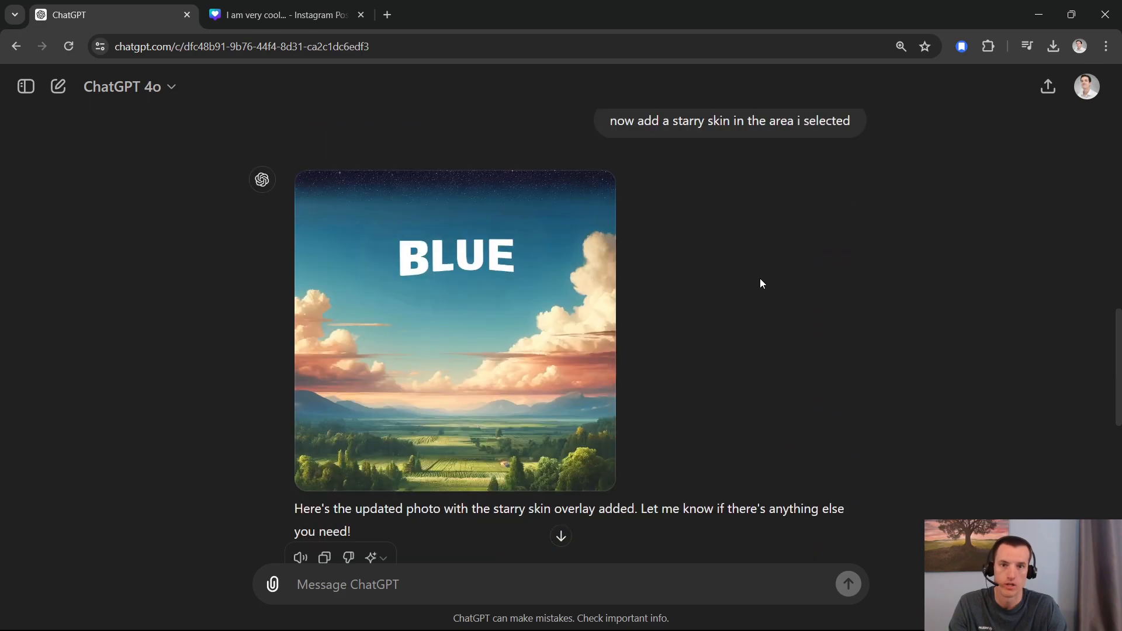
Step: Try selecting the strip of sky along the upper edge of the starry image for editing
scroll(440, 208, "up", 1)
left_click(560, 269)
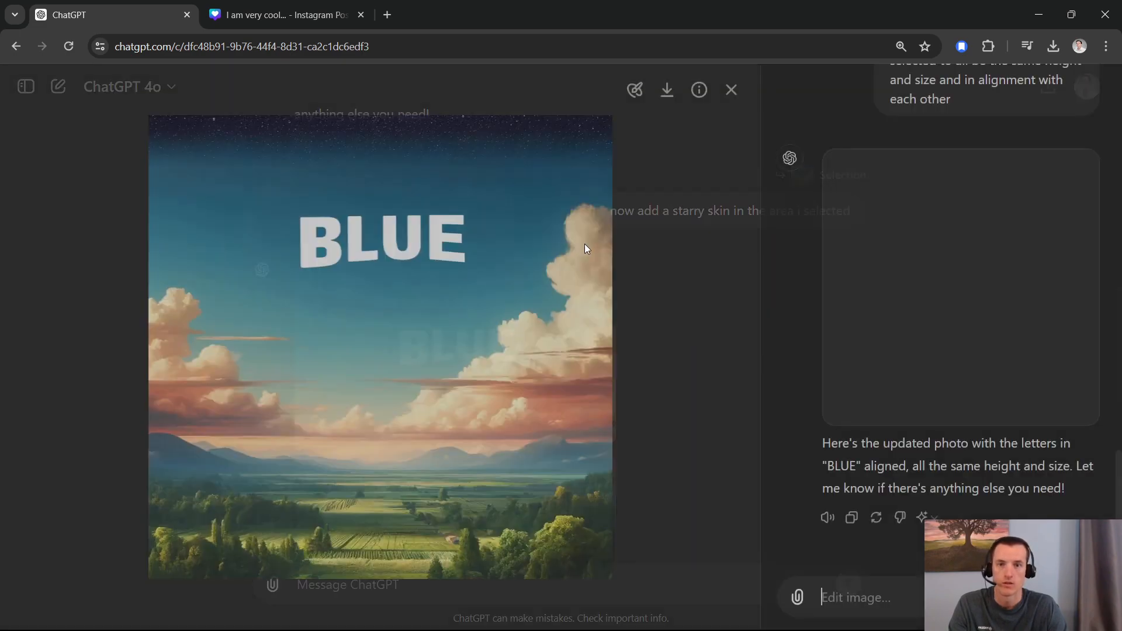
left_click(635, 89)
mouse_move(588, 133)
left_mouse_down()
mouse_move(170, 132)
mouse_move(218, 152)
mouse_move(478, 160)
mouse_move(591, 150)
mouse_move(615, 131)
left_mouse_up()
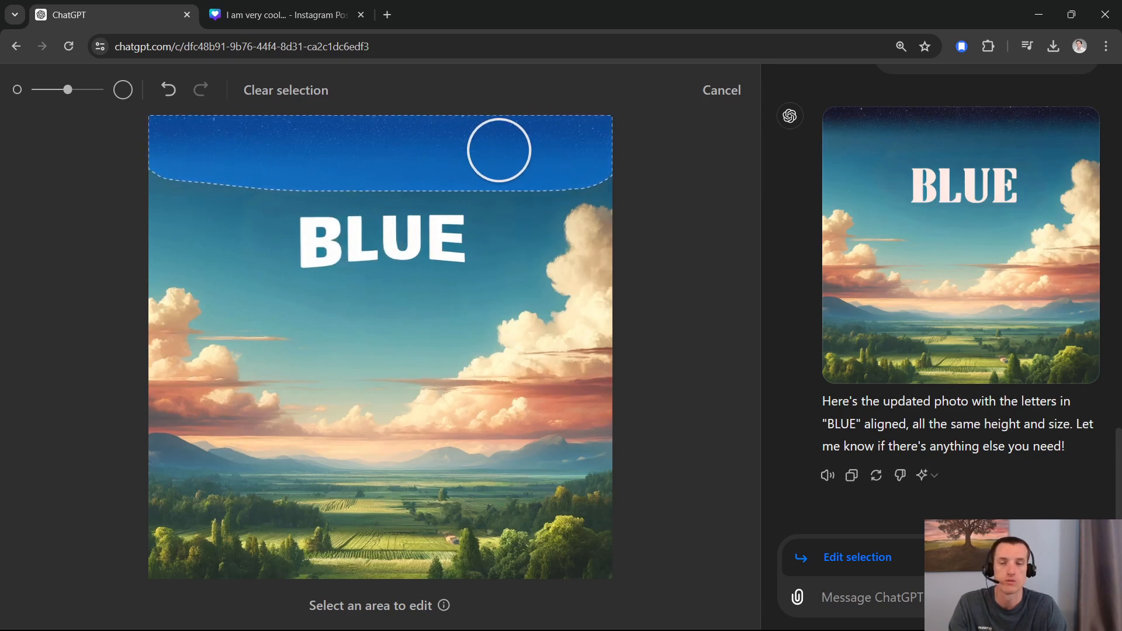
left_click(720, 99)
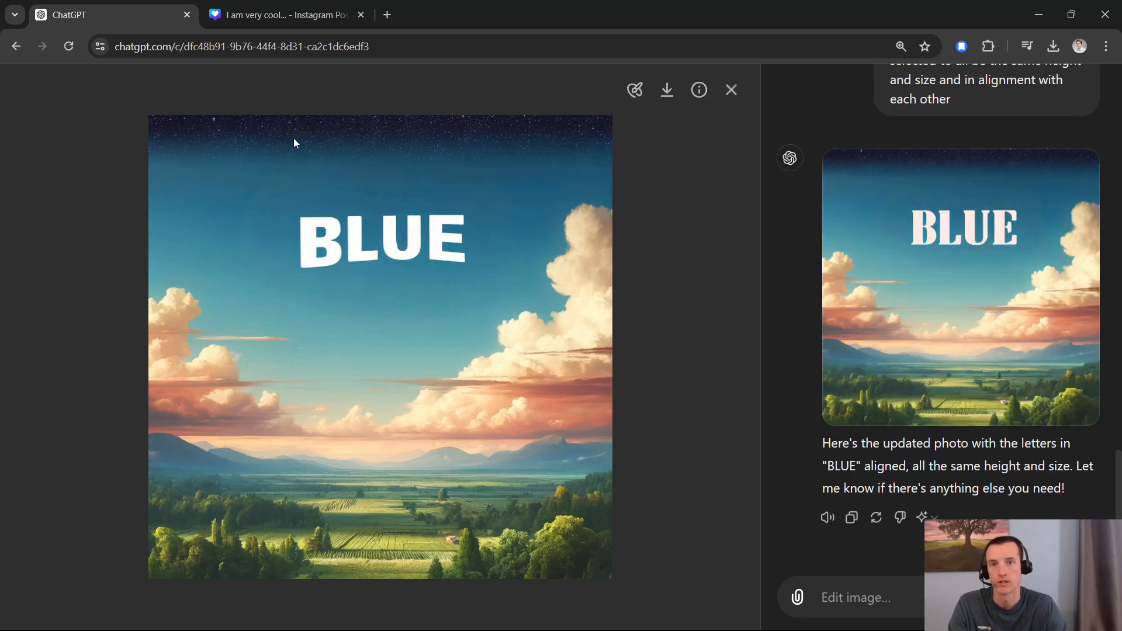
Step: Review the starry sky edit in the image conversation, then the prompt for aligning the letters and its resulting image
scroll(982, 371, "up", 7)
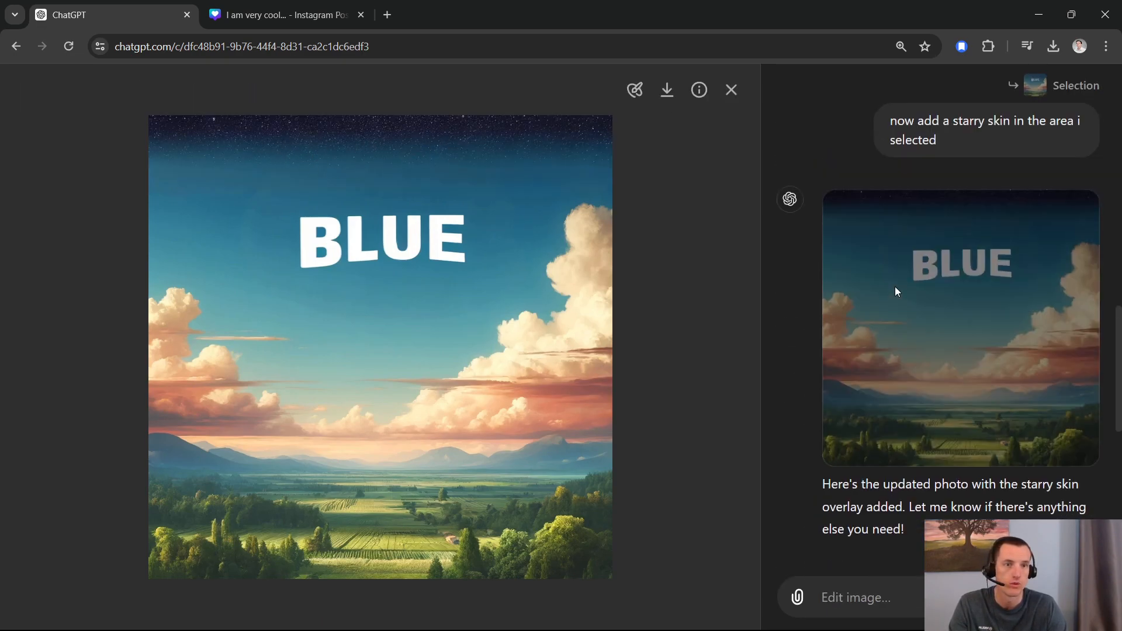
scroll(945, 322, "up", 4)
scroll(962, 318, "down", 1)
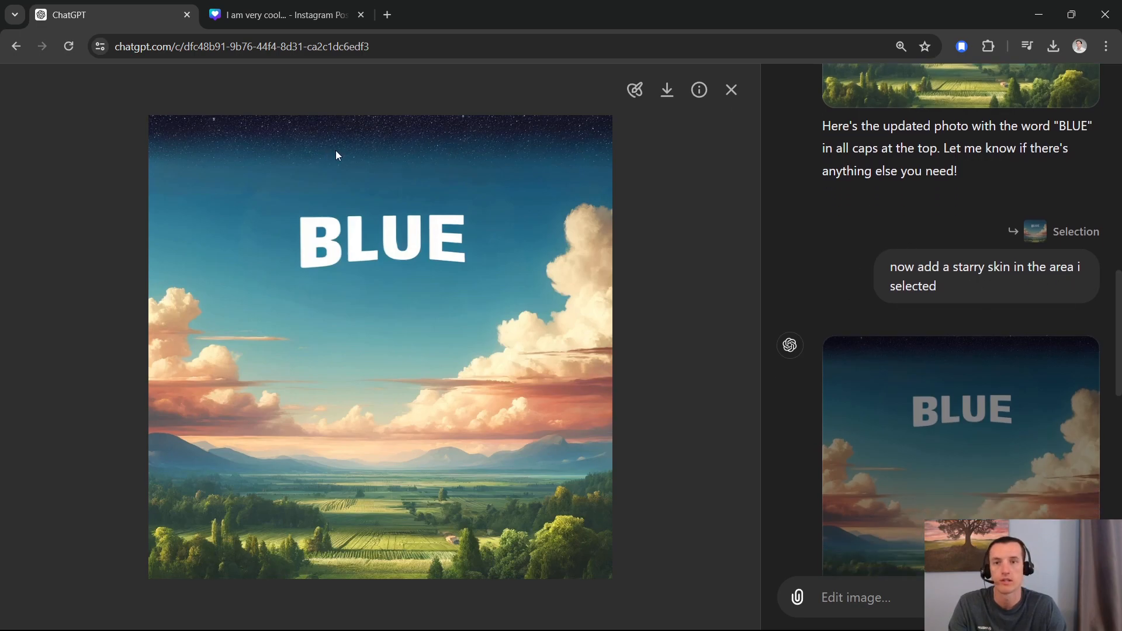
scroll(975, 289, "down", 5)
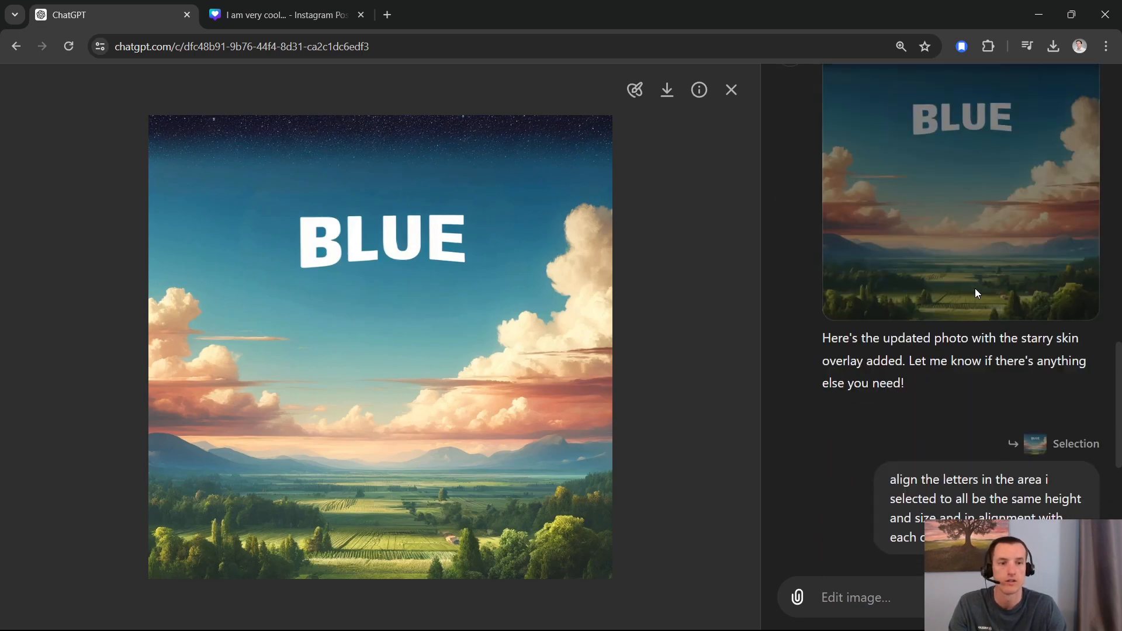
left_click(731, 90)
scroll(491, 304, "down", 3)
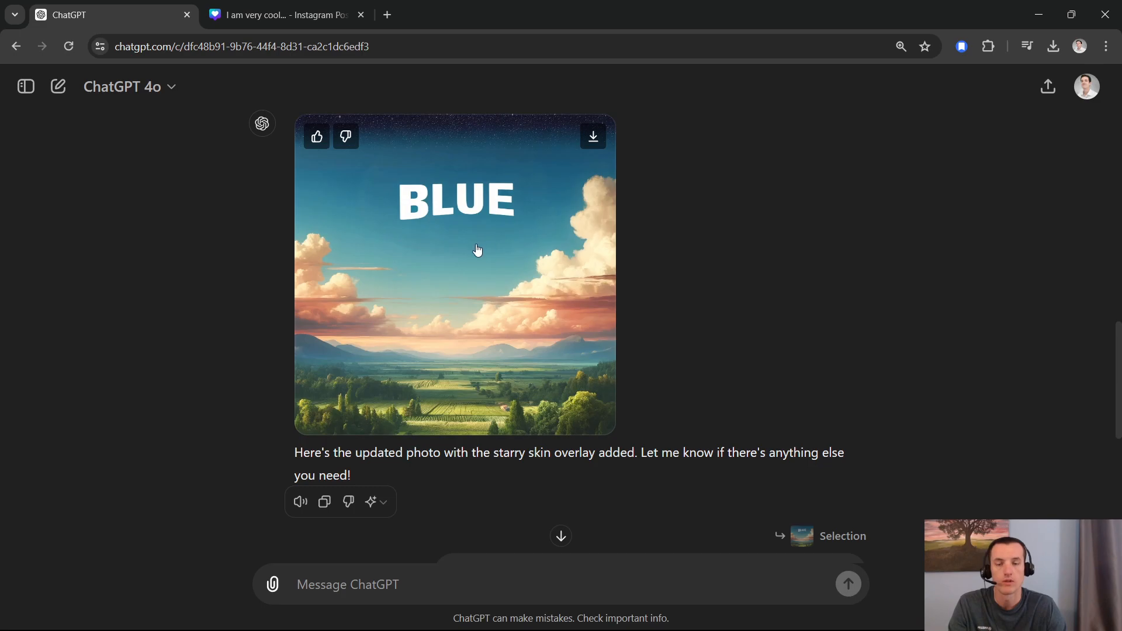
scroll(477, 249, "down", 5)
scroll(478, 257, "down", 1)
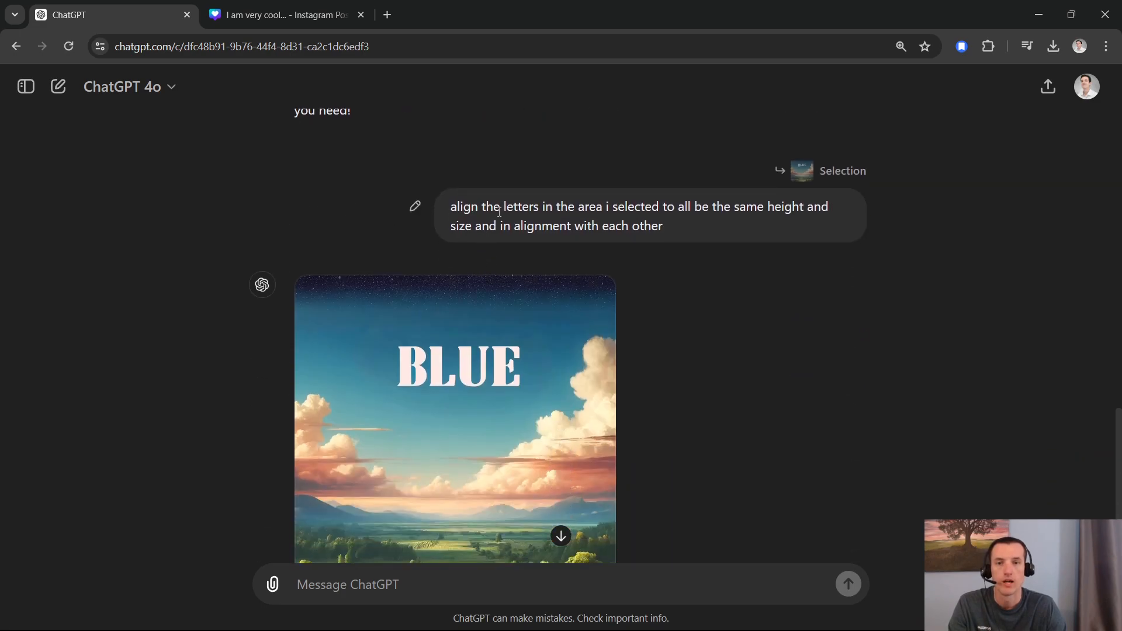
scroll(600, 234, "up", 1)
scroll(595, 307, "down", 2)
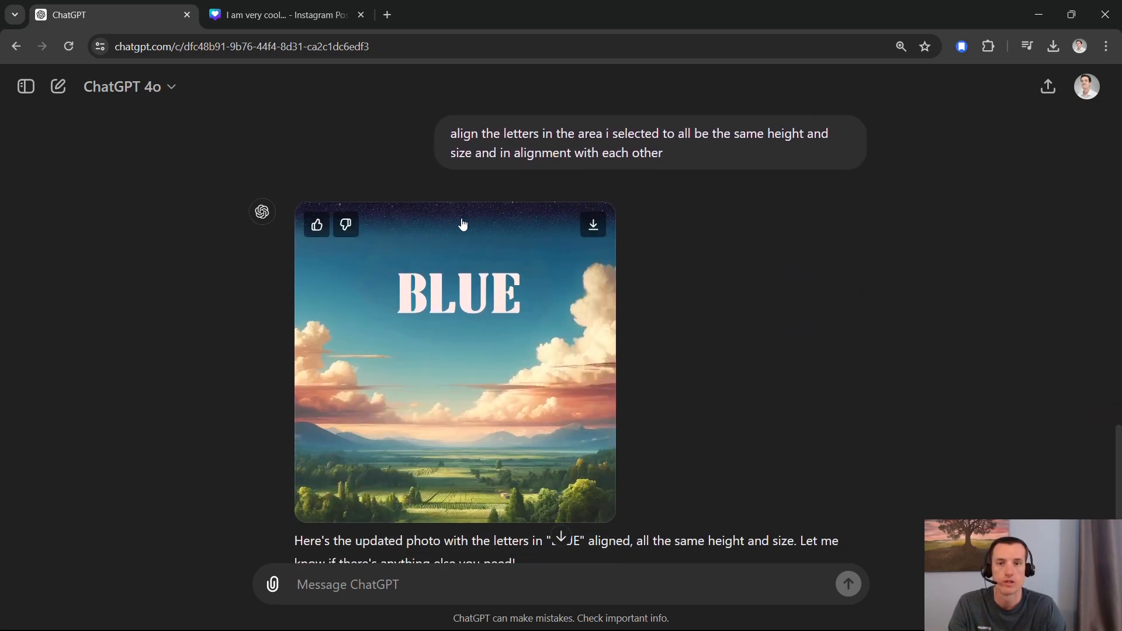
left_click(491, 245)
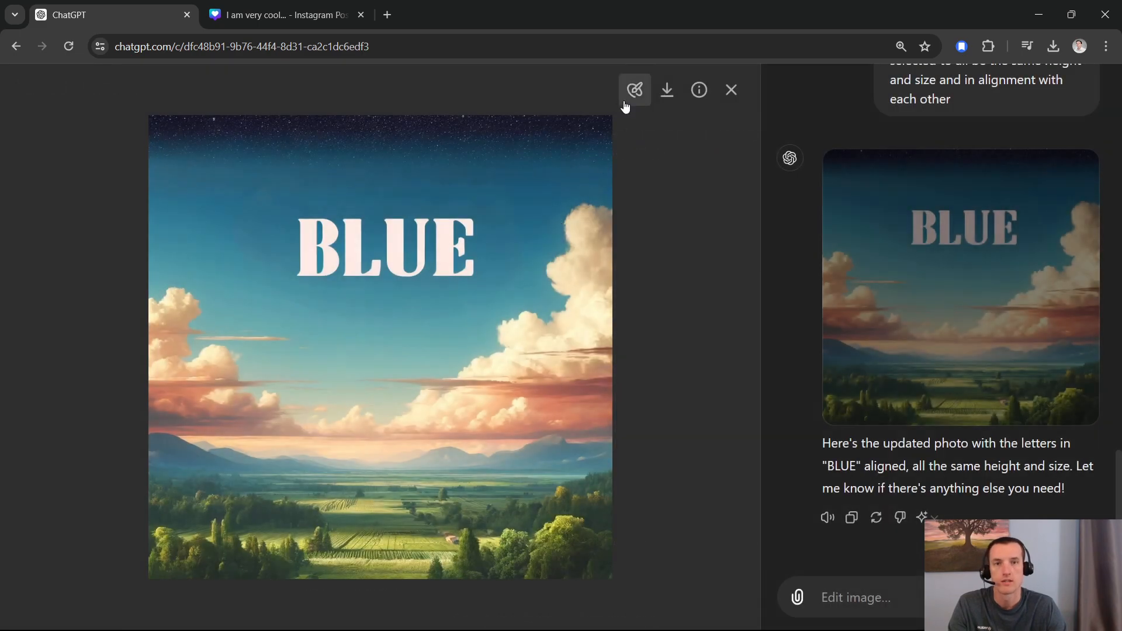
left_click(635, 92)
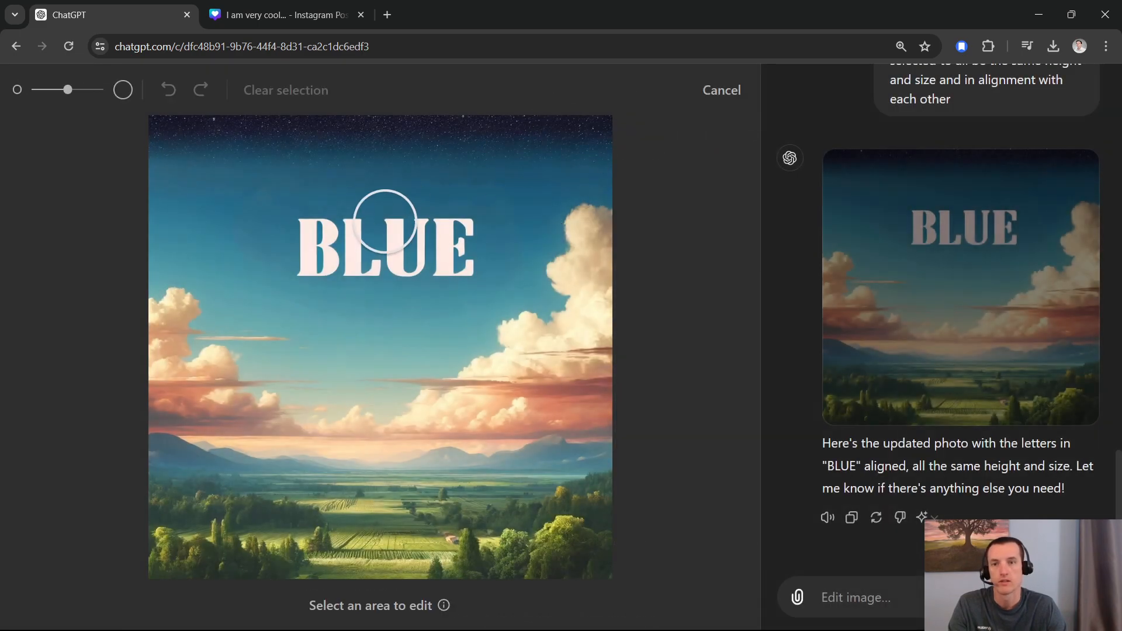
left_click(717, 91)
left_click(731, 89)
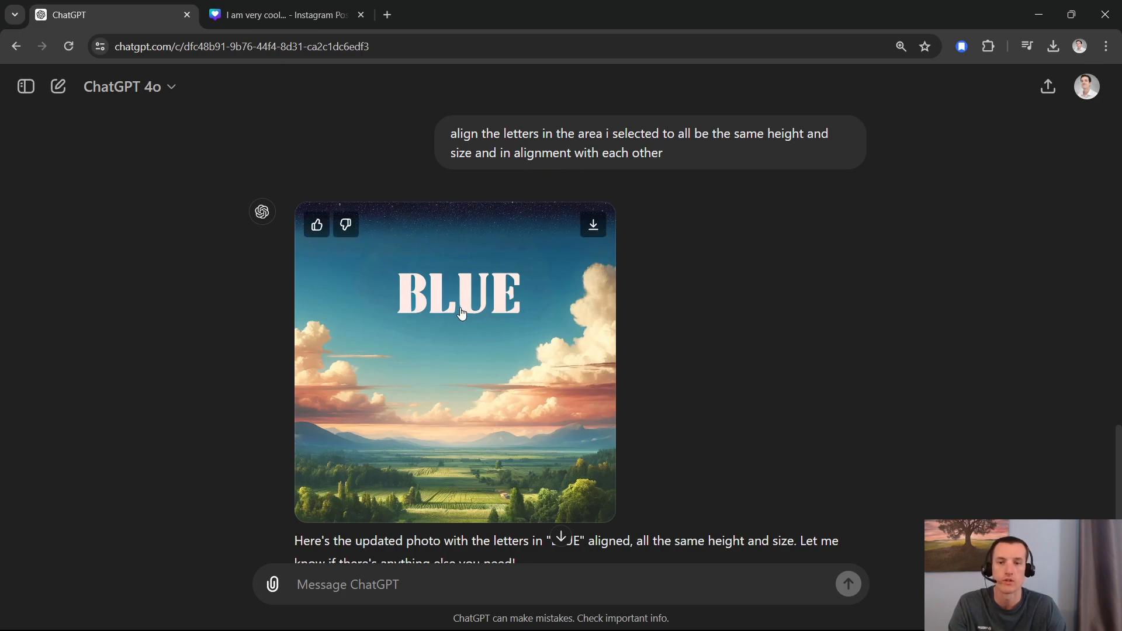
Step: Download the final image with the aligned BLUE lettering and starry sky
scroll(473, 305, "down", 2)
scroll(483, 281, "up", 2)
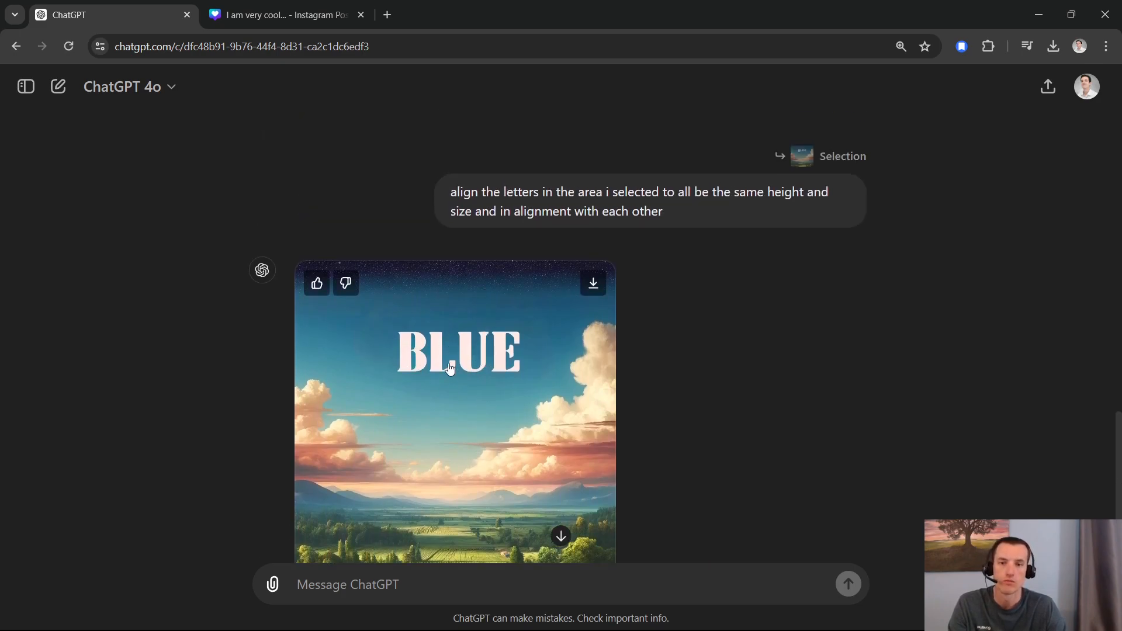
scroll(456, 315, "down", 2)
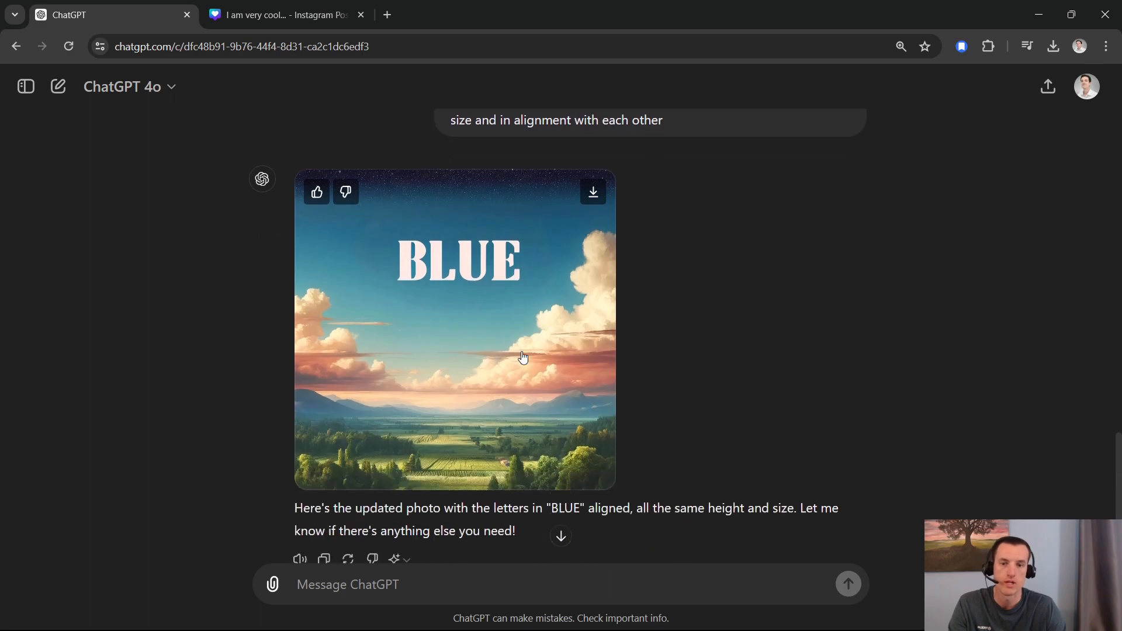
scroll(479, 289, "up", 1)
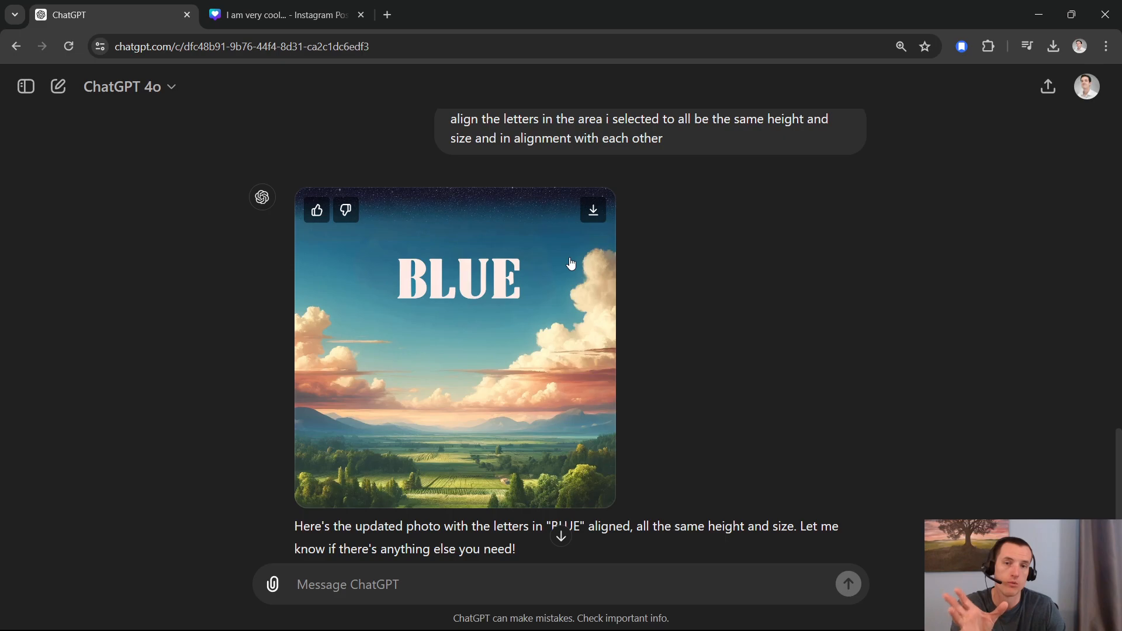
left_click(593, 211)
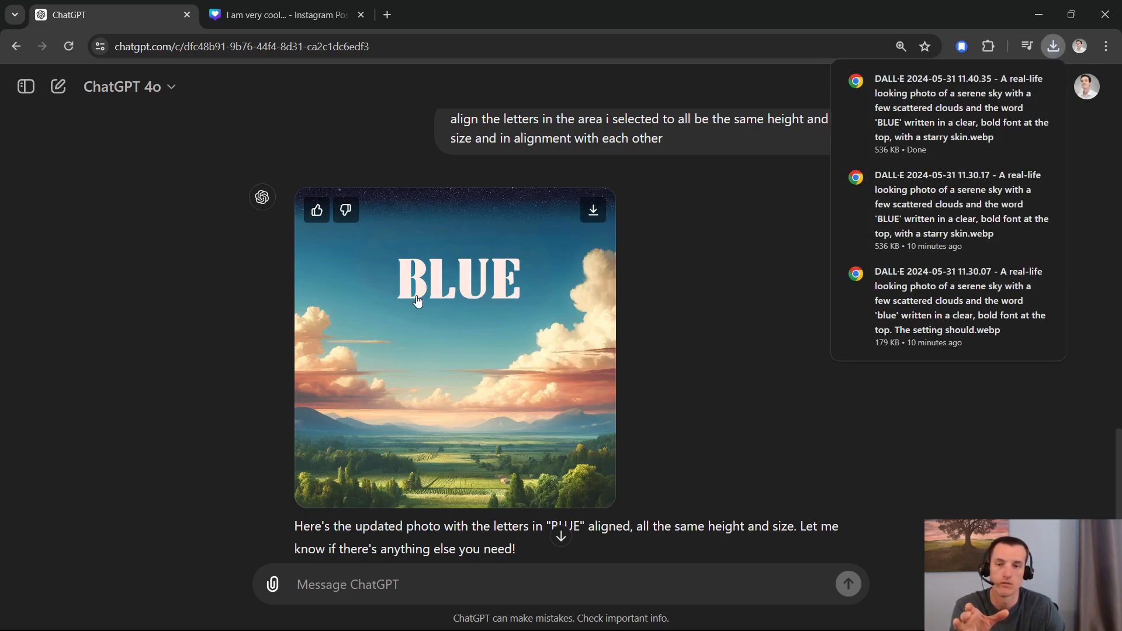
Step: Switch to the "I am very cool..." Instagram post design in Canva and compare it with the generated image in ChatGPT
left_click(310, 6)
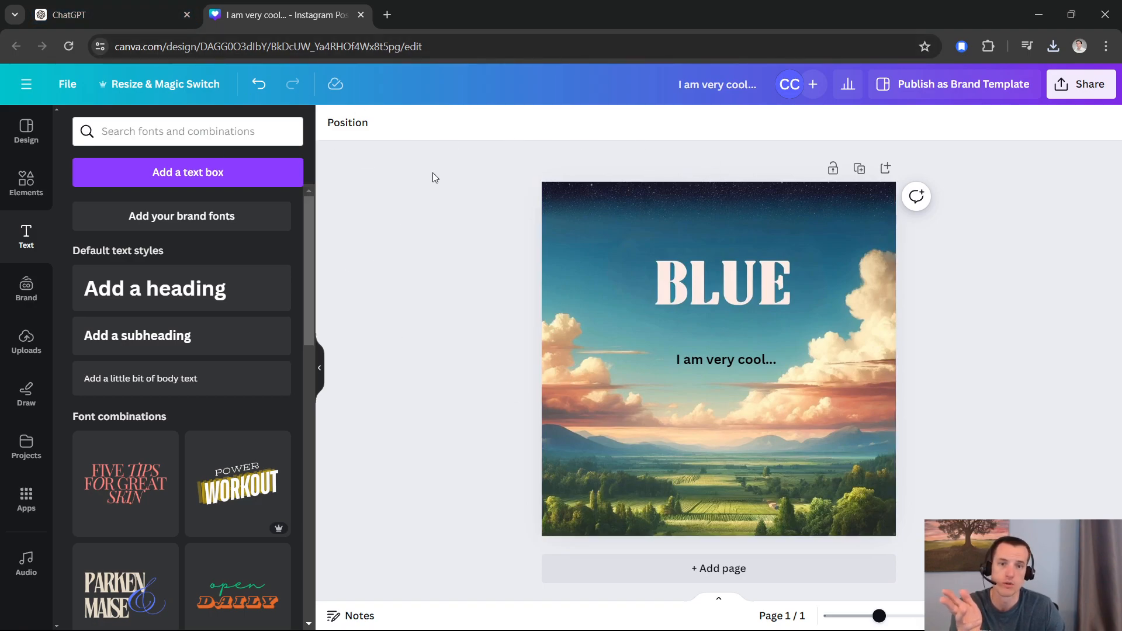
left_click(105, 16)
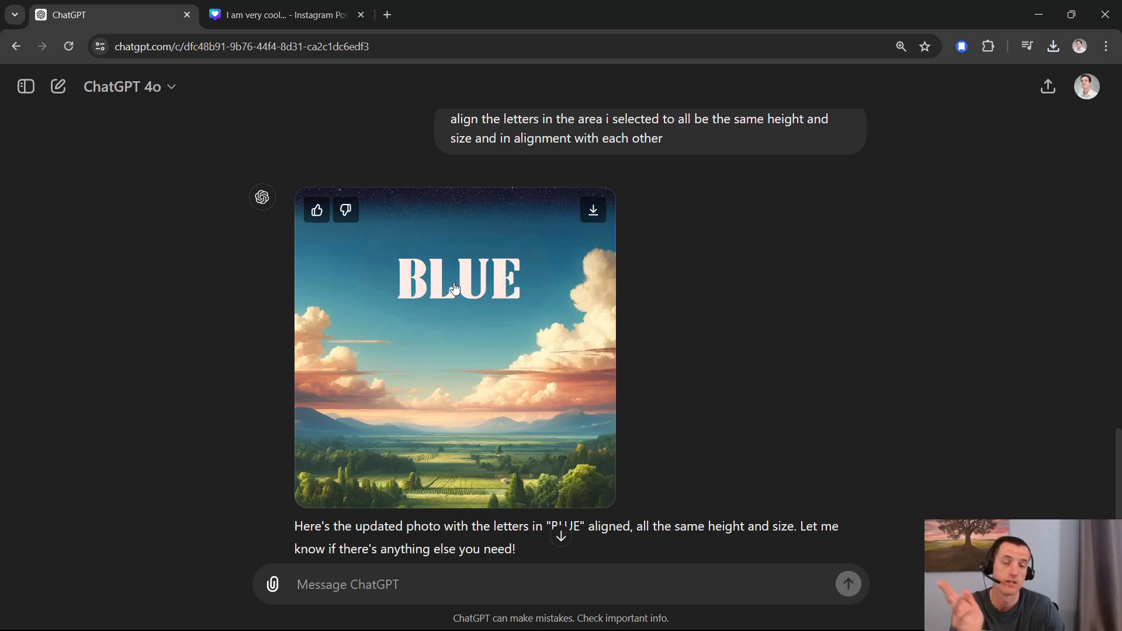
left_click(307, 23)
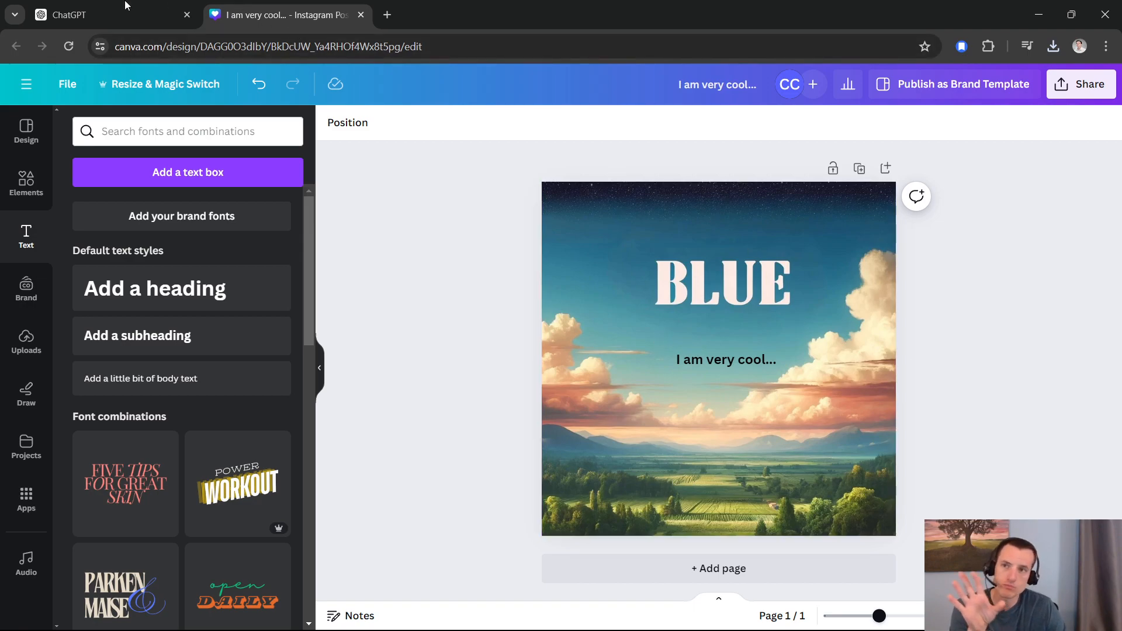
left_click(171, 6)
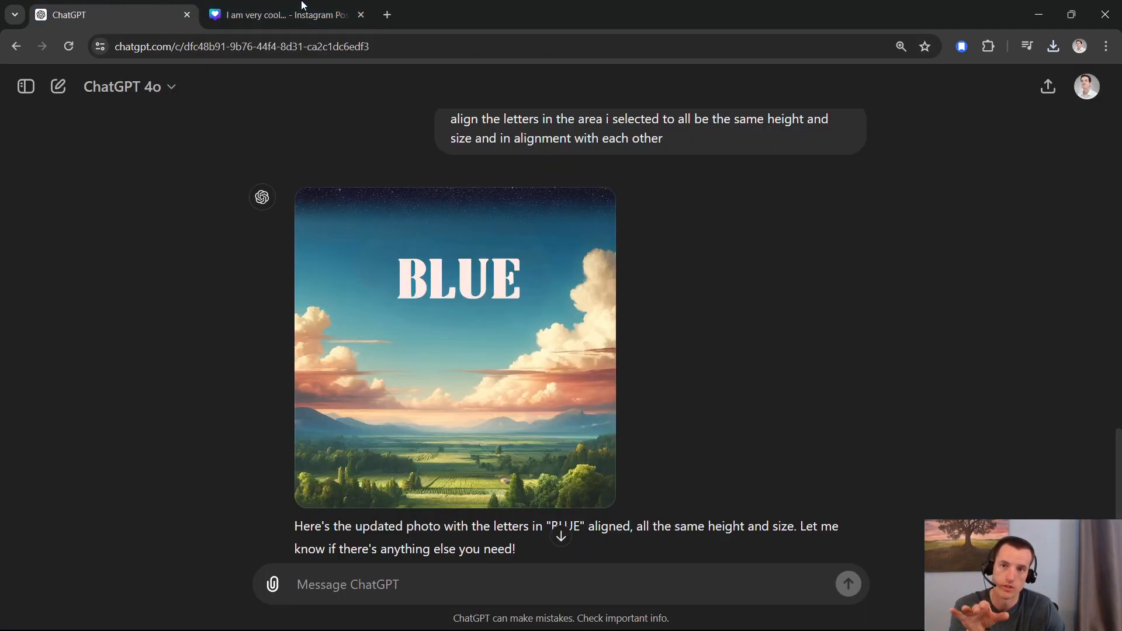
left_click(277, 15)
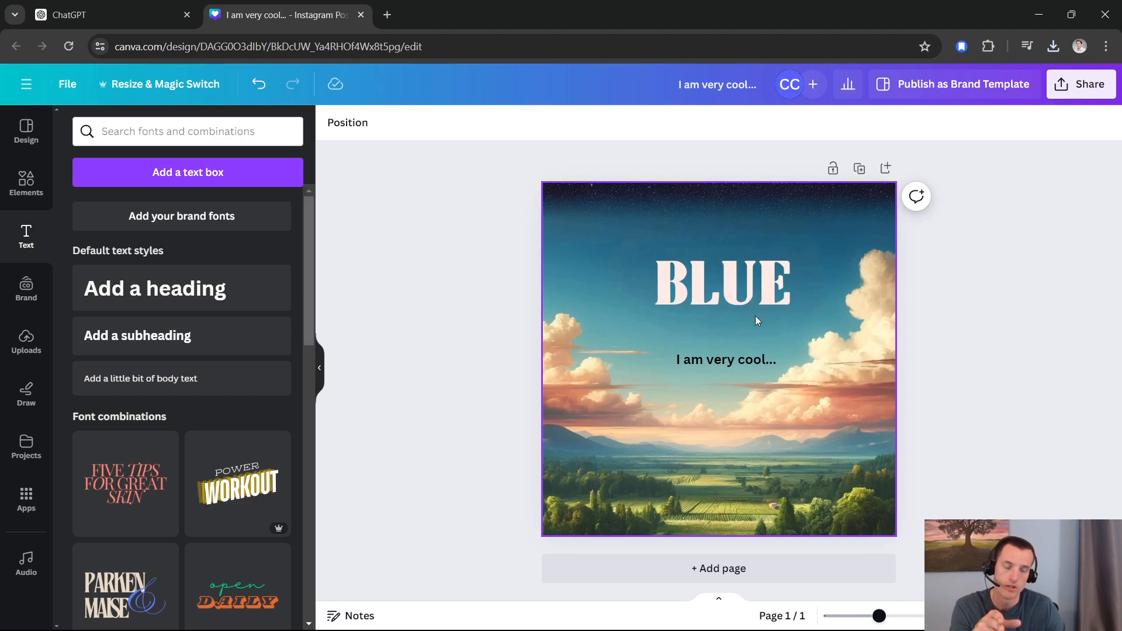
Step: Select the "I am very cool..." text, then the background image, to inspect them as separate elements of the design
left_click(760, 359)
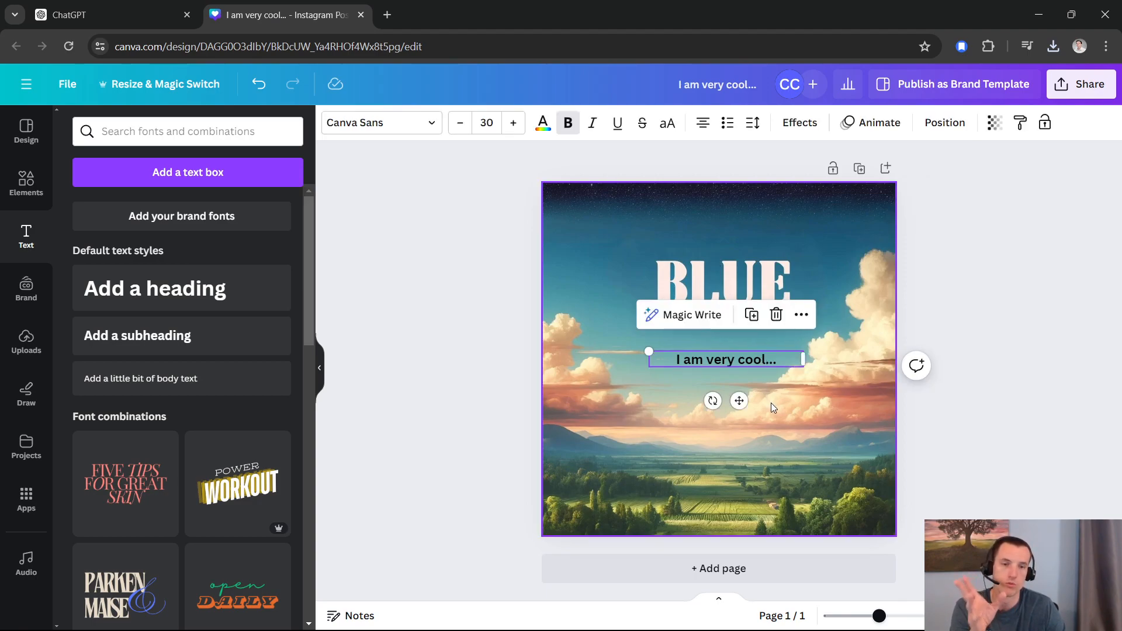
left_click(823, 245)
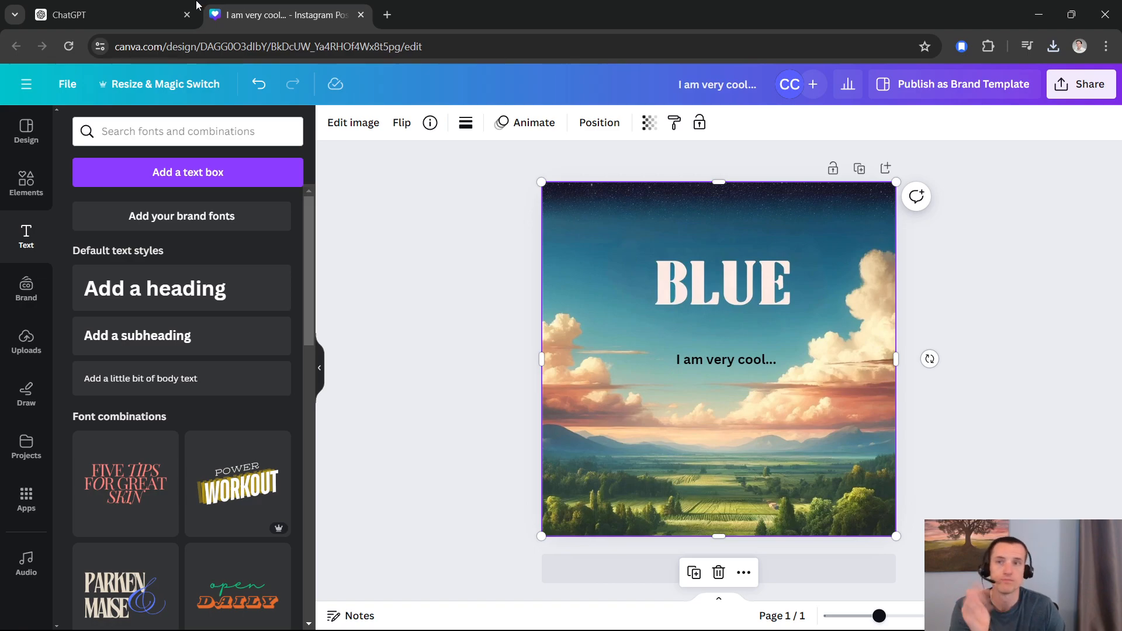
Step: Switch to ChatGPT and inspect the first generated "blue" image enlarged and in its area-selection editor, then return to the conversation
left_click(126, 13)
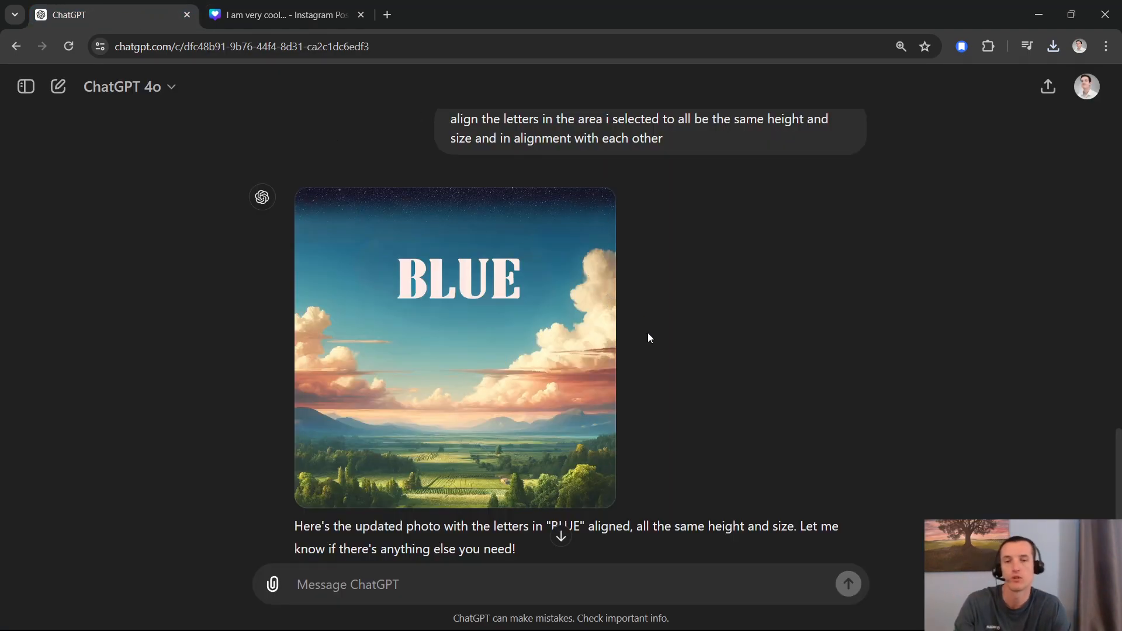
scroll(404, 347, "up", 15)
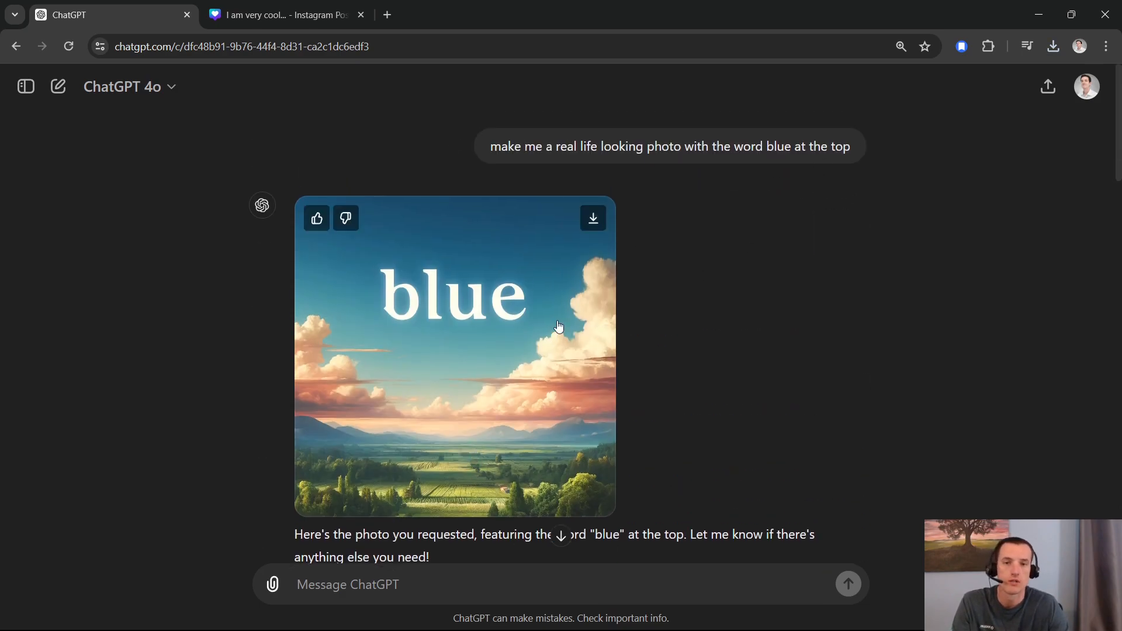
left_click(530, 313)
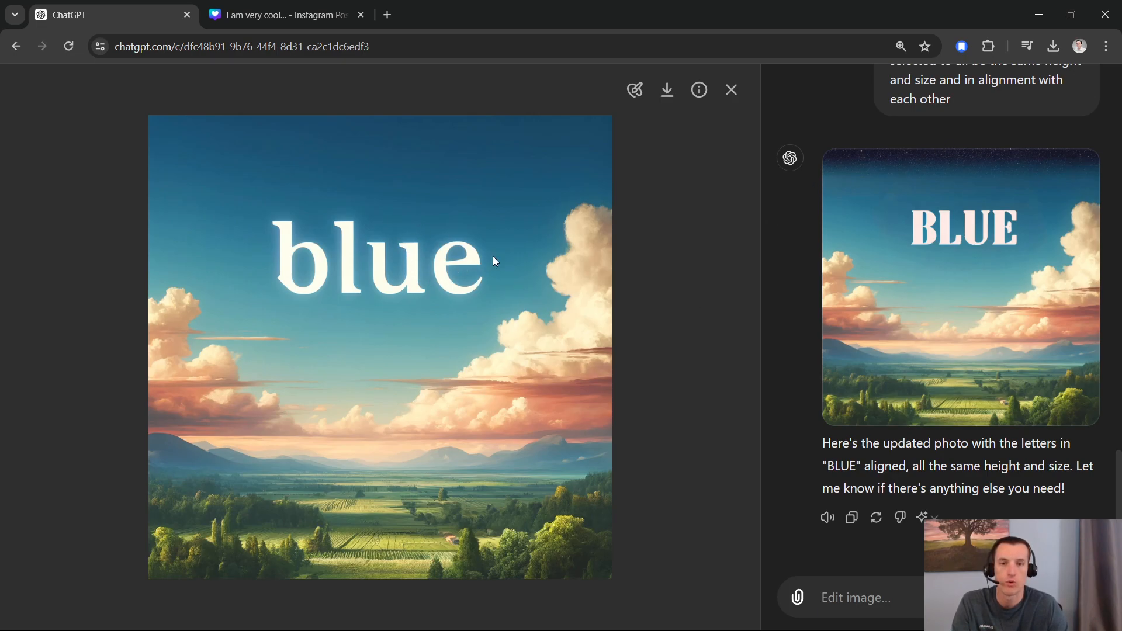
left_click(635, 90)
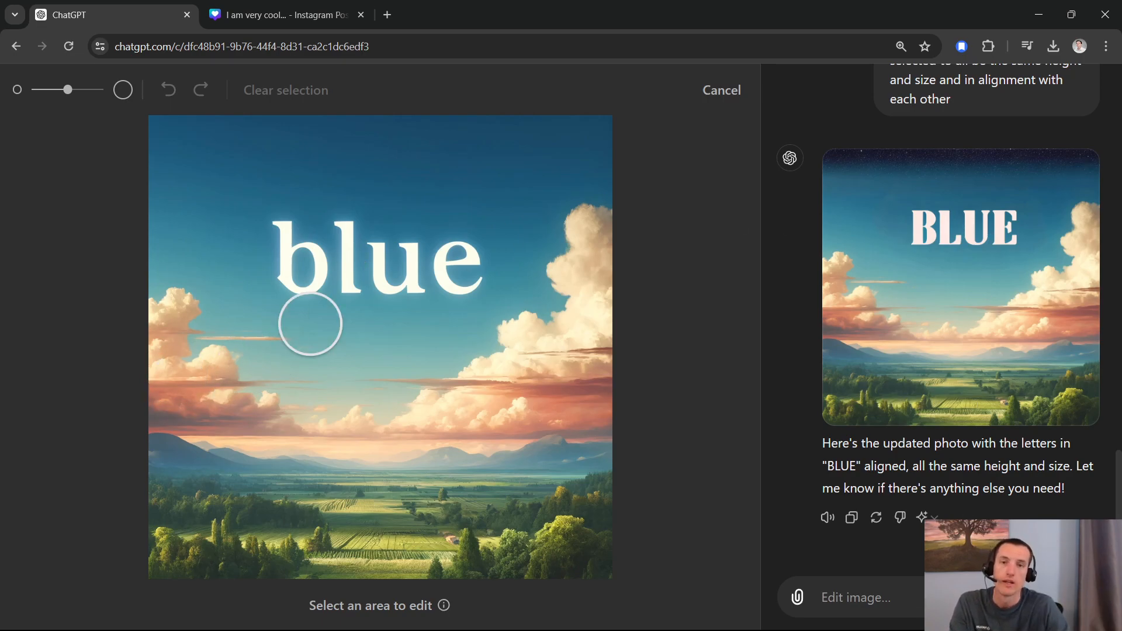
left_click(723, 90)
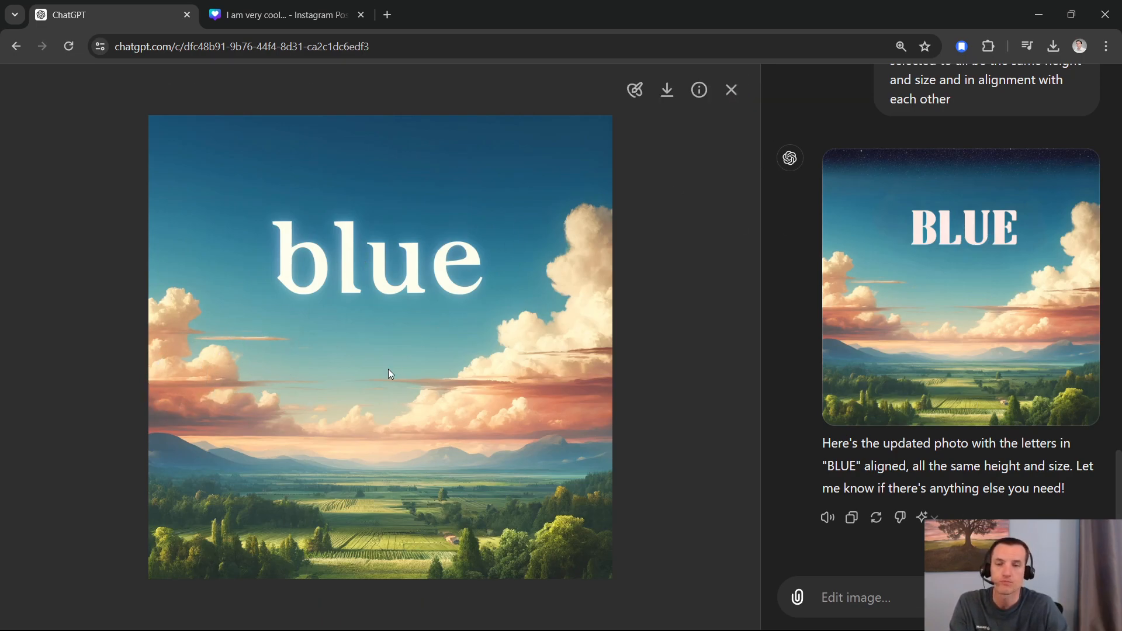
left_click(732, 89)
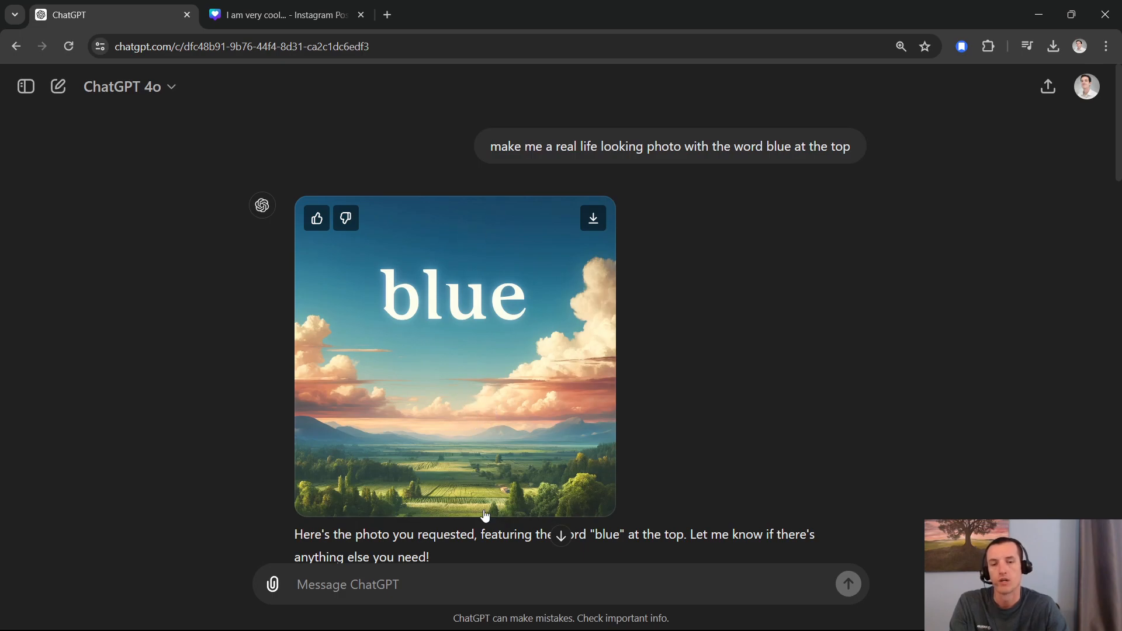
Step: Compare the Canva design with the original lowercase "blue" image, ending back in the ChatGPT conversation
mouse_move(514, 393)
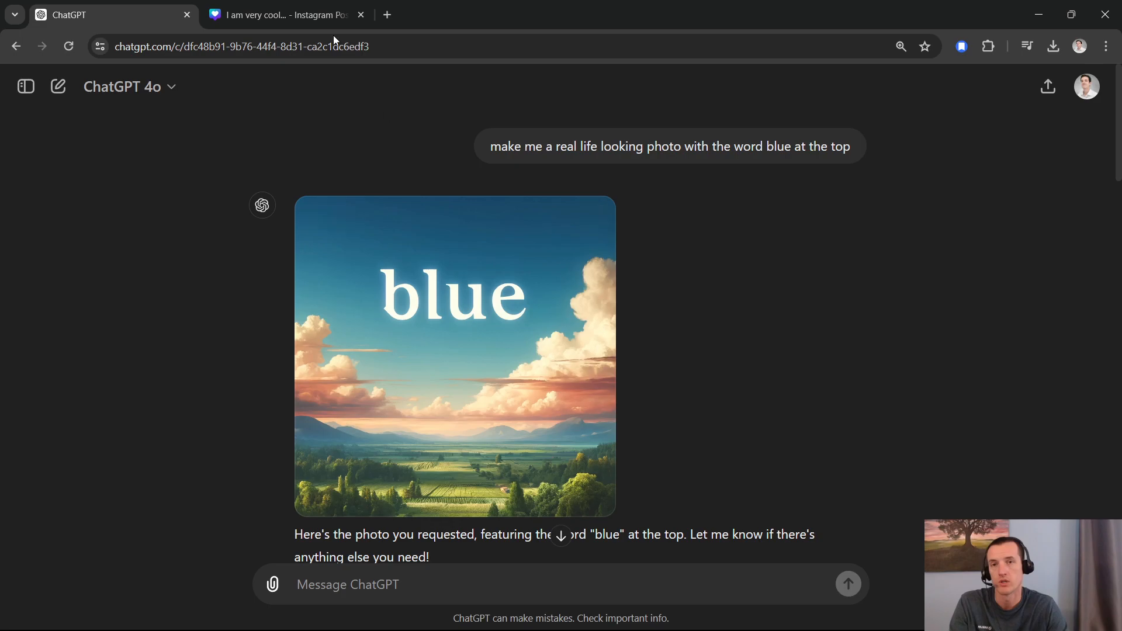
left_click(280, 15)
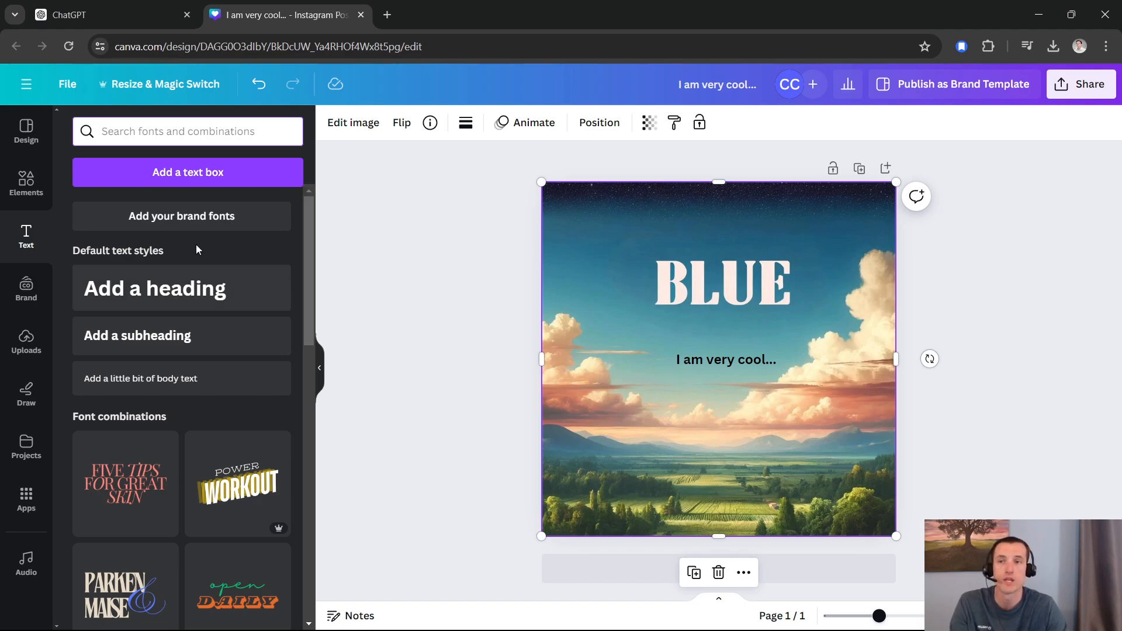
left_click(124, 13)
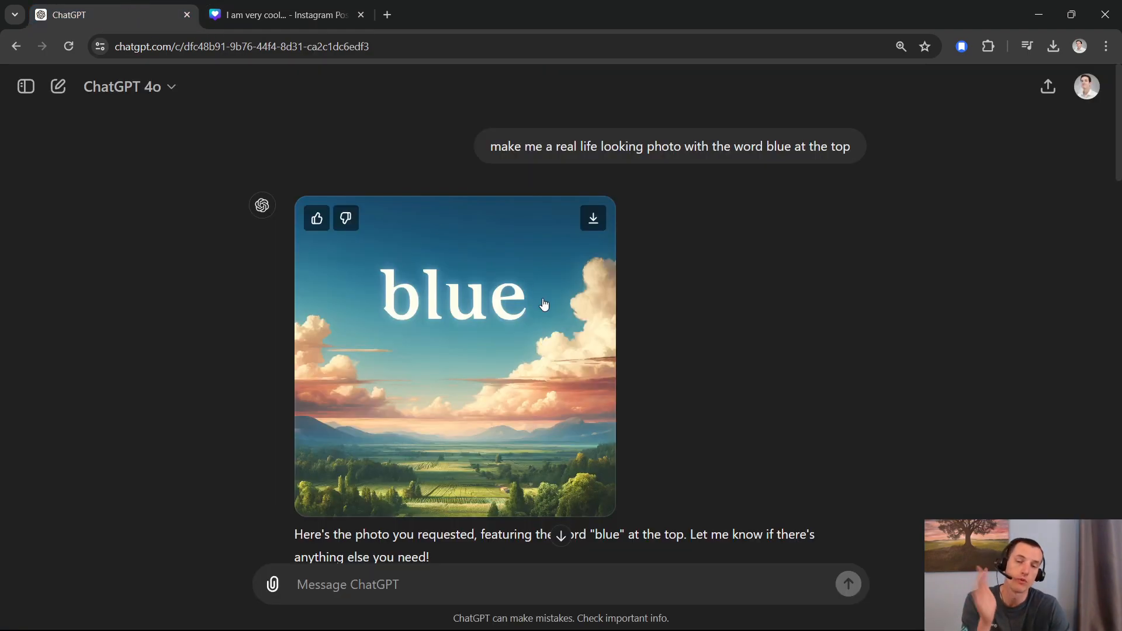